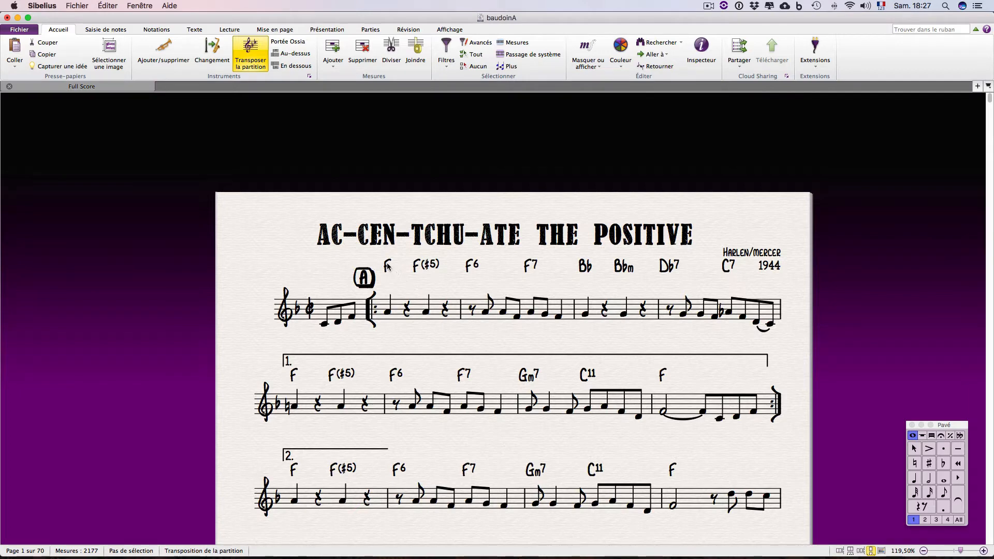
Add the F, F(♯5), F6, F7, Bbm and C7 chord symbols above the first staff individually to one selection, and clear the selection.
{"action": "left_click", "coordinate": [388, 266]}
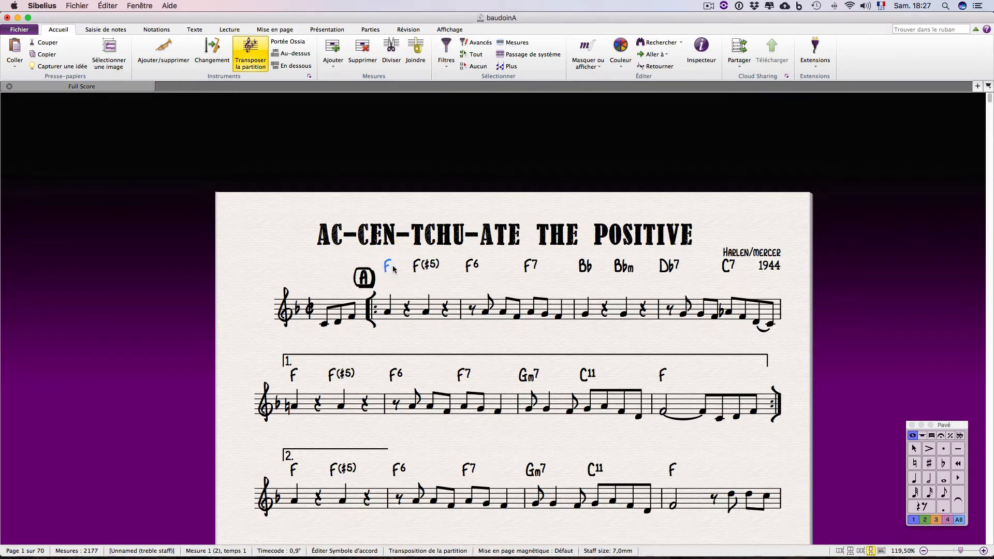
{"action": "key", "text": "super"}
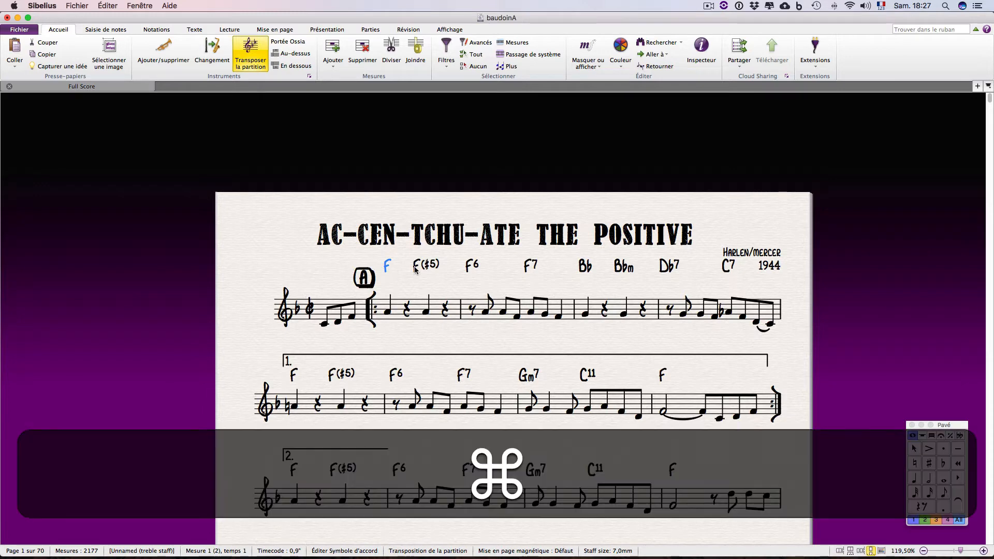
{"action": "left_click", "coordinate": [415, 269], "text": "super"}
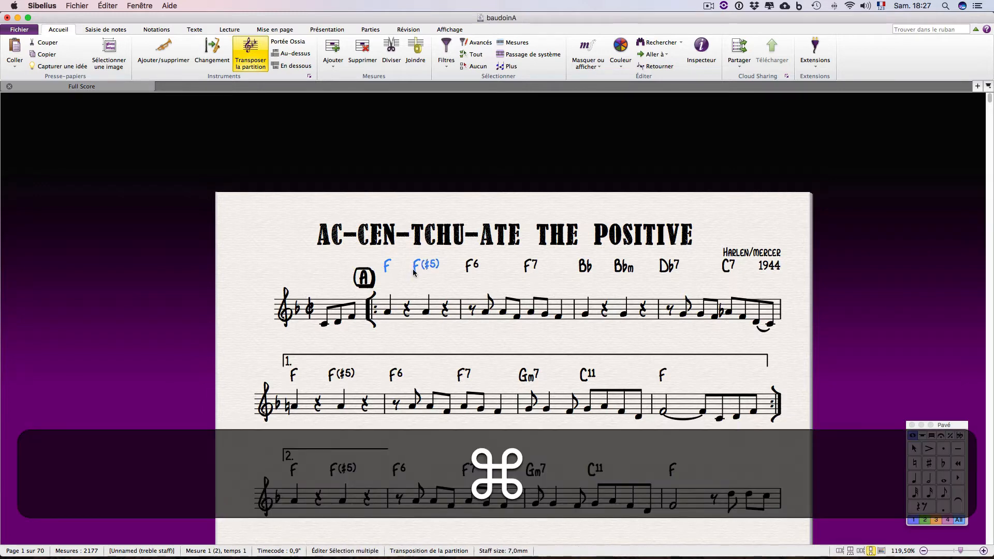
{"action": "left_click", "coordinate": [467, 266], "text": "super"}
{"action": "left_click", "coordinate": [531, 266], "text": "super"}
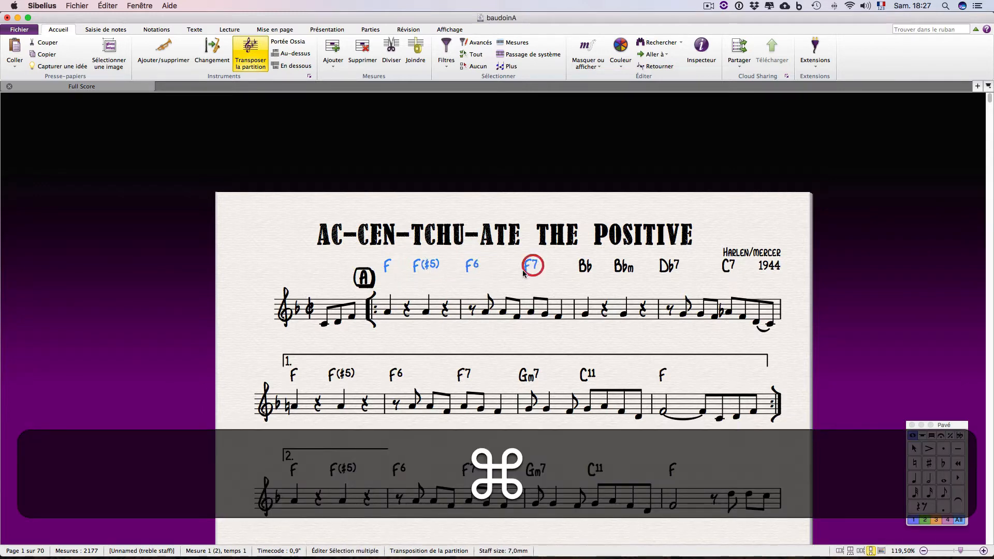
{"action": "left_click", "coordinate": [626, 267], "text": "super"}
{"action": "left_click", "coordinate": [727, 267], "text": "super"}
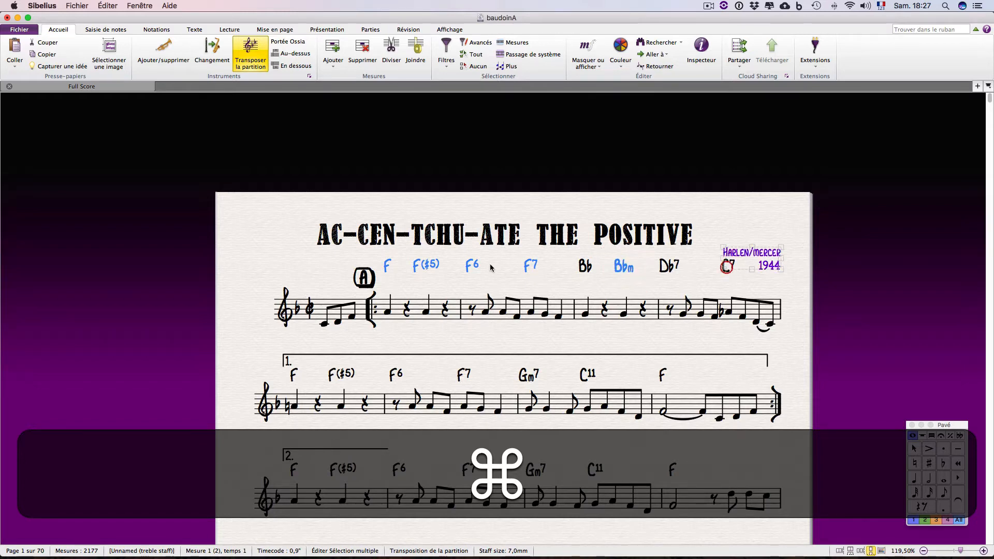
{"action": "left_click", "coordinate": [726, 270], "text": "super"}
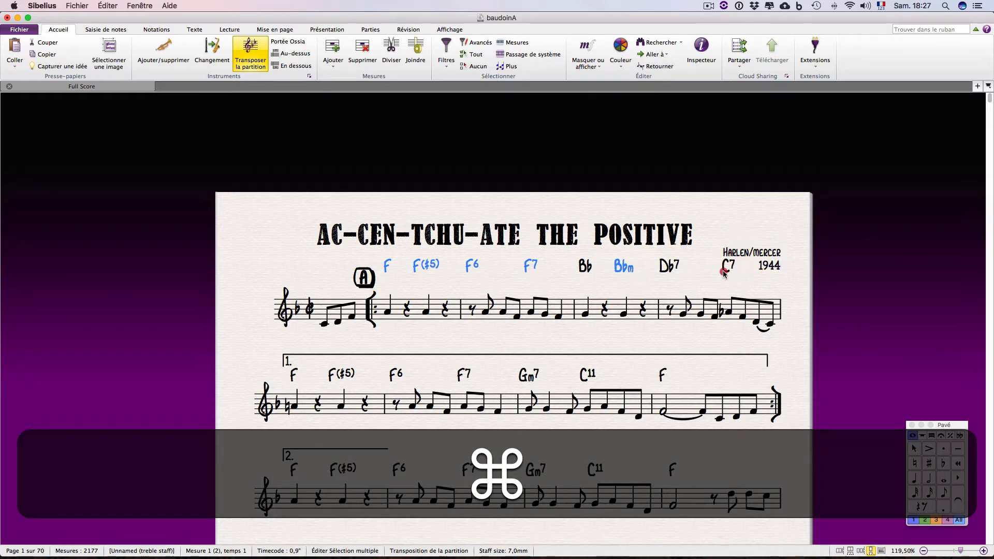
{"action": "left_click", "coordinate": [724, 272], "text": "super"}
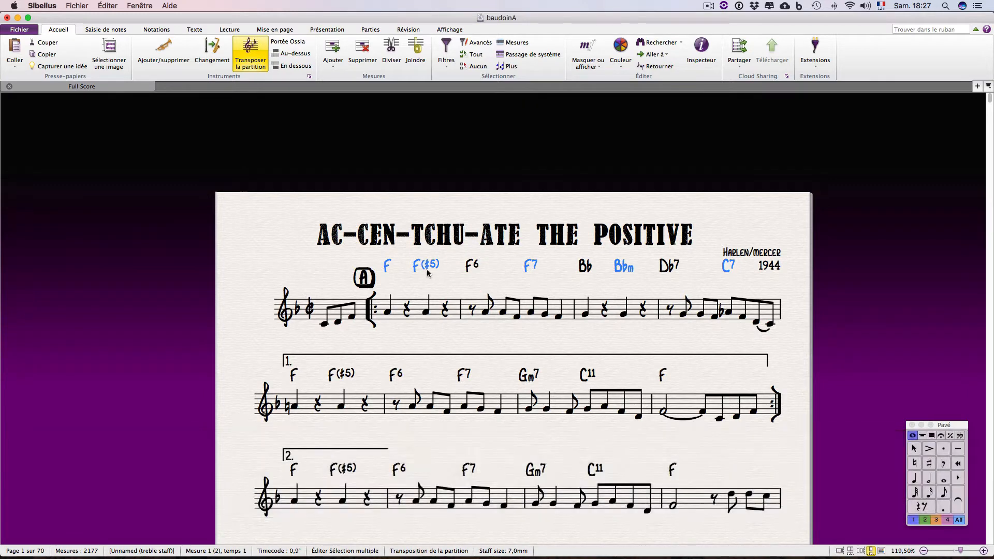
{"action": "left_click", "coordinate": [386, 265], "text": "super"}
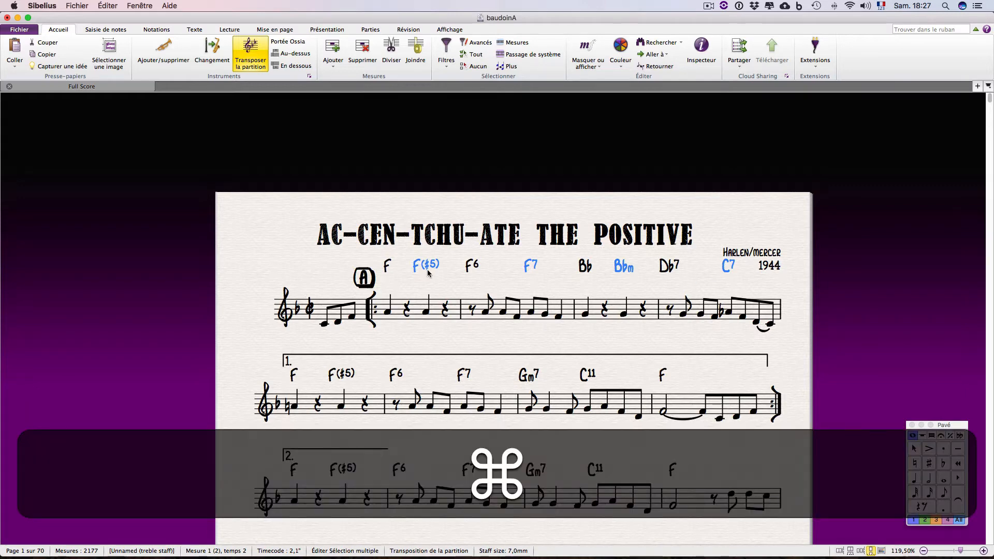
{"action": "left_click", "coordinate": [462, 284]}
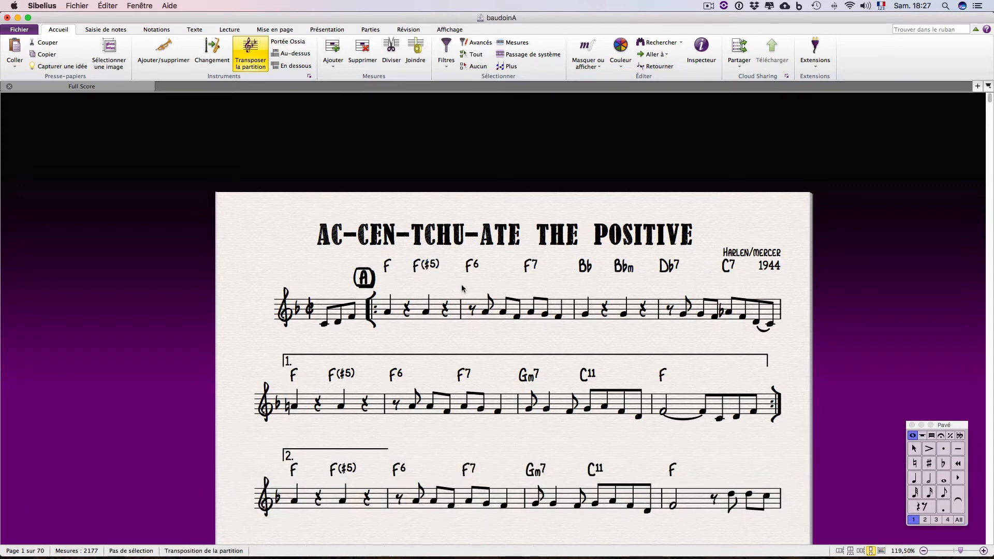
Select all chord symbols above the first staff at once with a selection marquee, and clear the selection.
{"action": "left_click", "coordinate": [382, 284], "text": "super"}
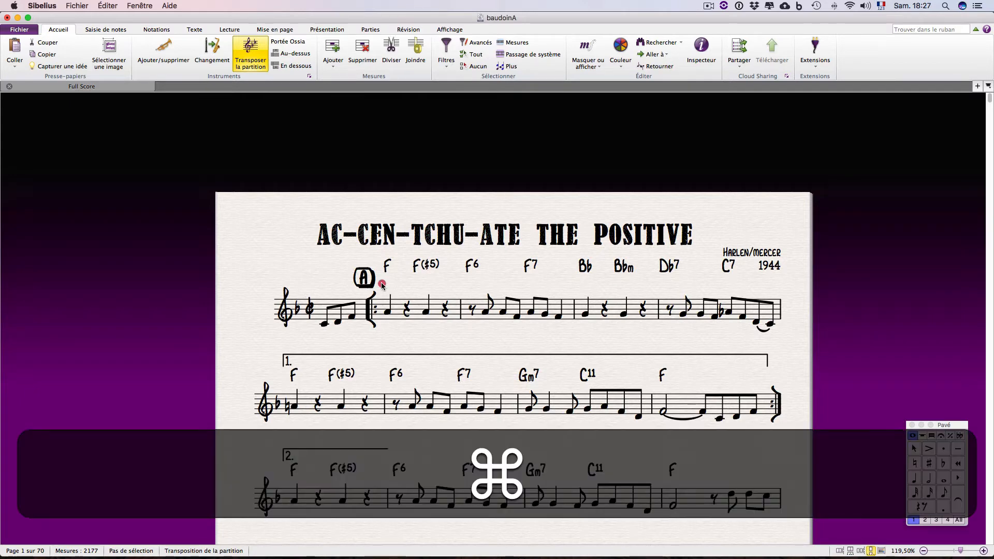
{"action": "left_click_drag", "start_coordinate": [382, 285], "coordinate": [725, 271]}
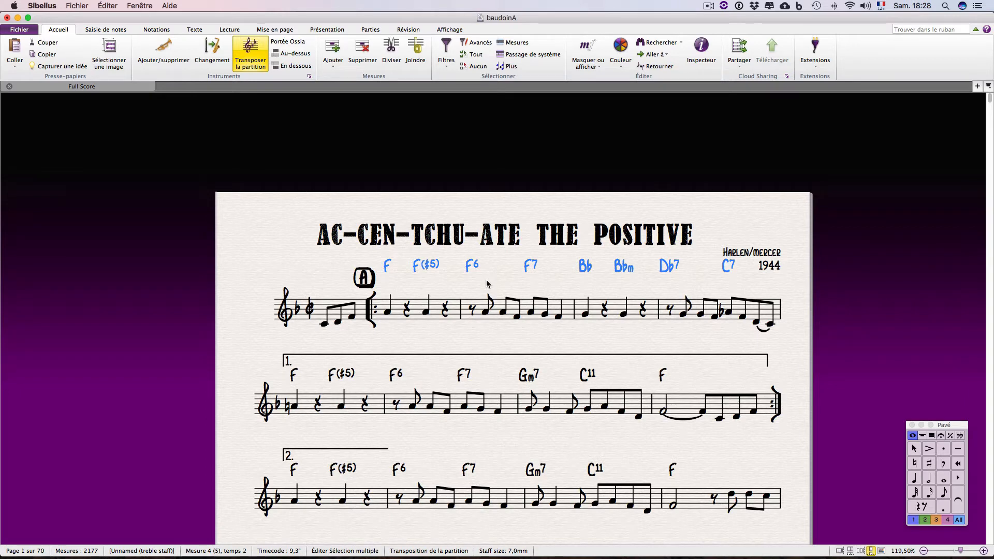
{"action": "left_click", "coordinate": [383, 286]}
Marquee-select the first staff's chord symbols together with the composer credit and date, remove the credit and date from the selection, and deselect everything.
{"action": "left_click_drag", "start_coordinate": [382, 284], "coordinate": [757, 266]}
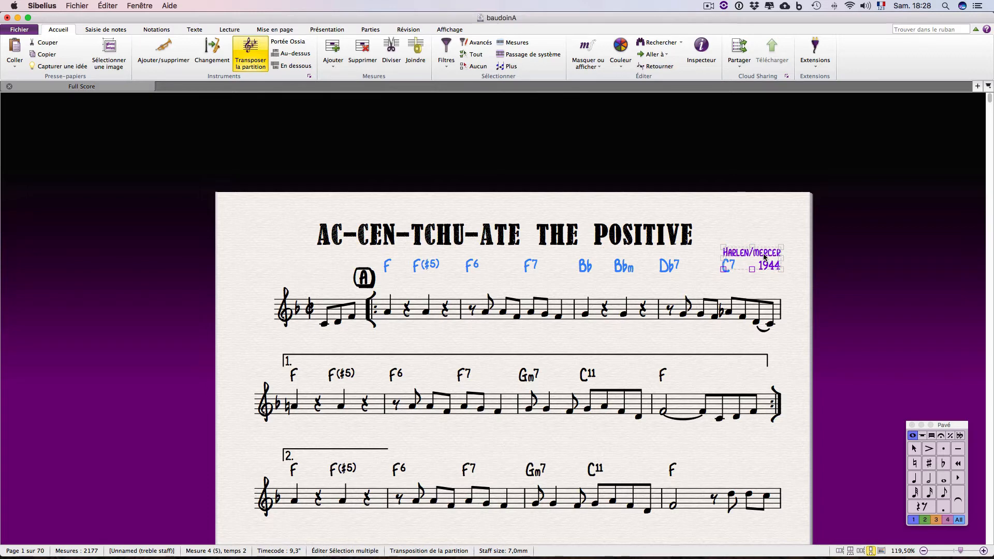
{"action": "left_click", "coordinate": [764, 257], "text": "super"}
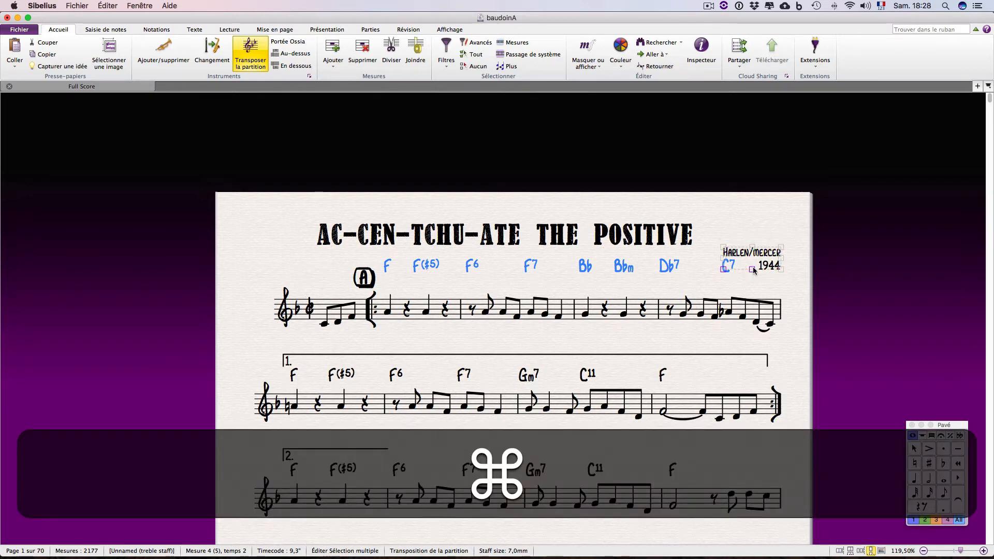
{"action": "left_click", "coordinate": [723, 270], "text": "super"}
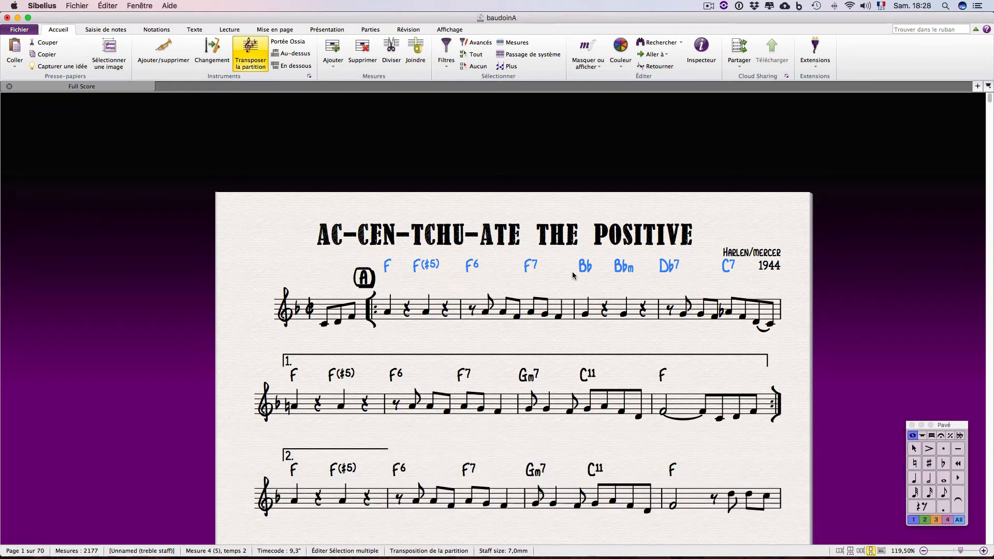
{"action": "left_click", "coordinate": [548, 281]}
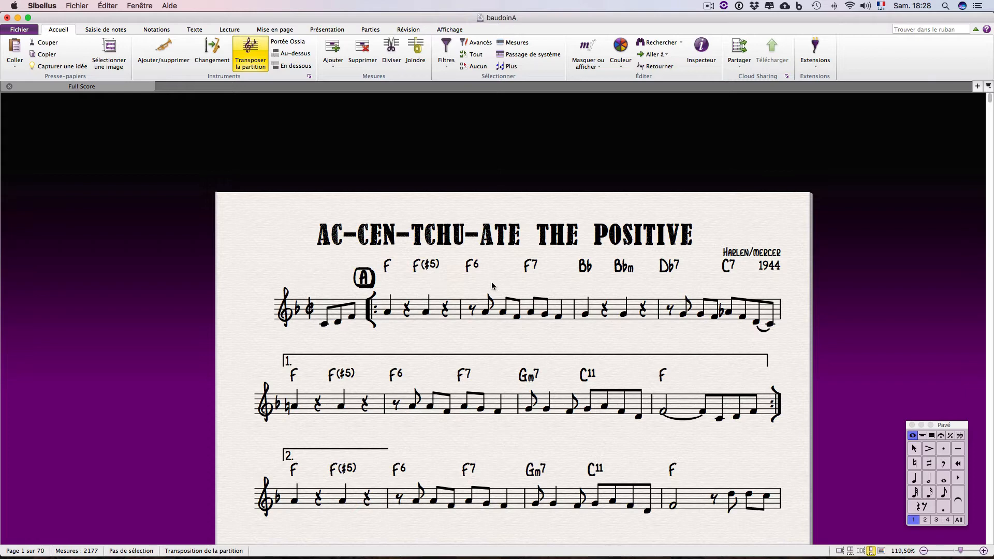
Extend the selection from the first F chord symbol to all chord symbols on the first staff, and reset them to their default position.
{"action": "key", "text": "Tab"}
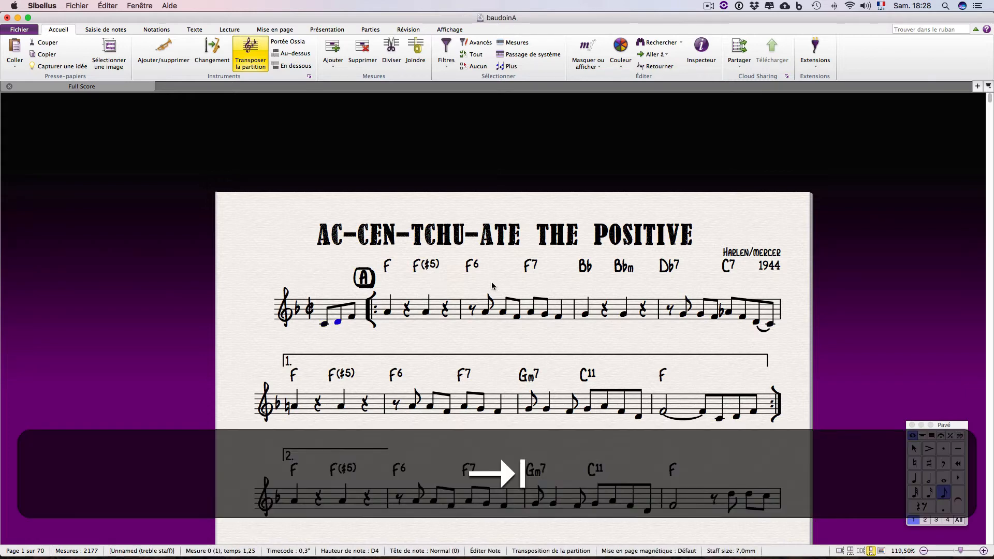
{"action": "key", "text": "Tab"}
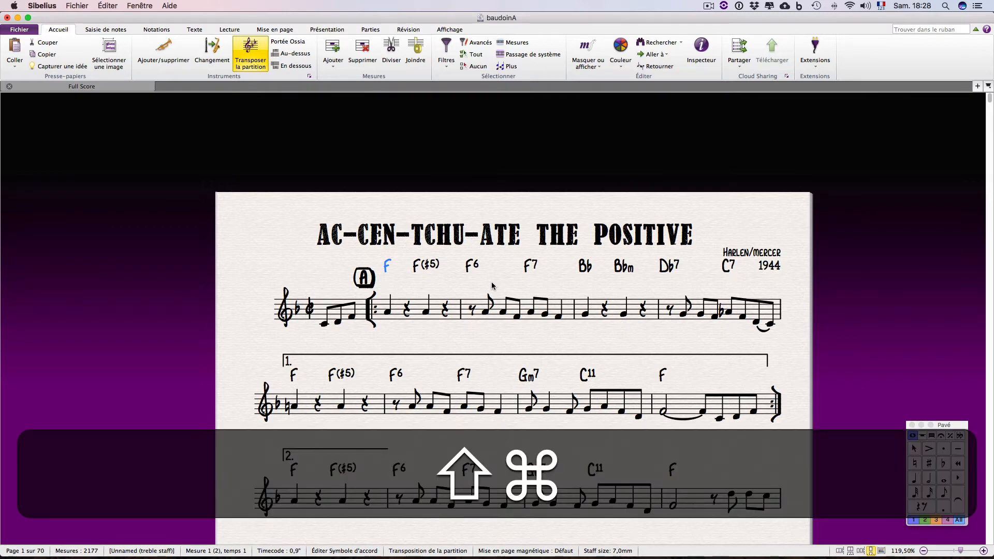
{"action": "key", "text": "super+shift+a"}
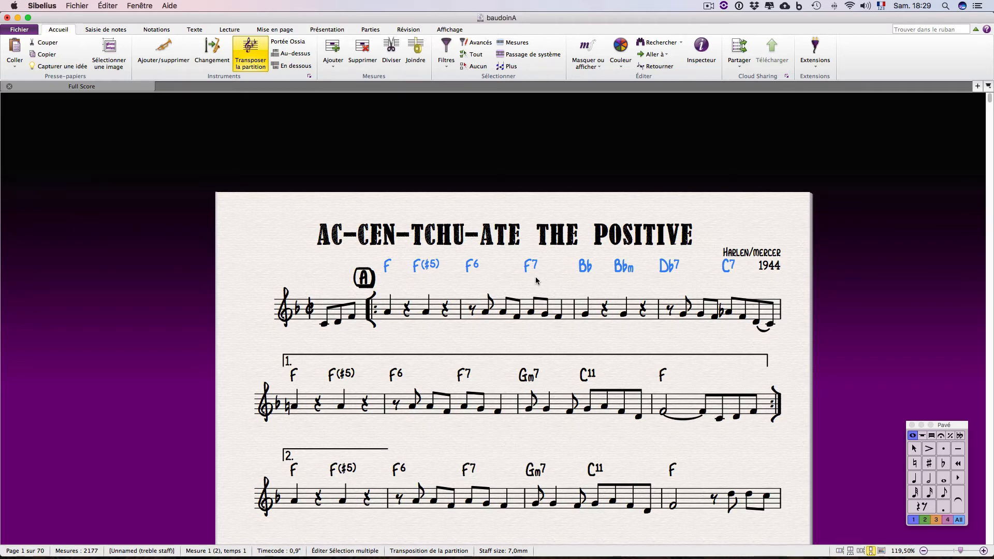
{"action": "key", "text": "shift+super+p"}
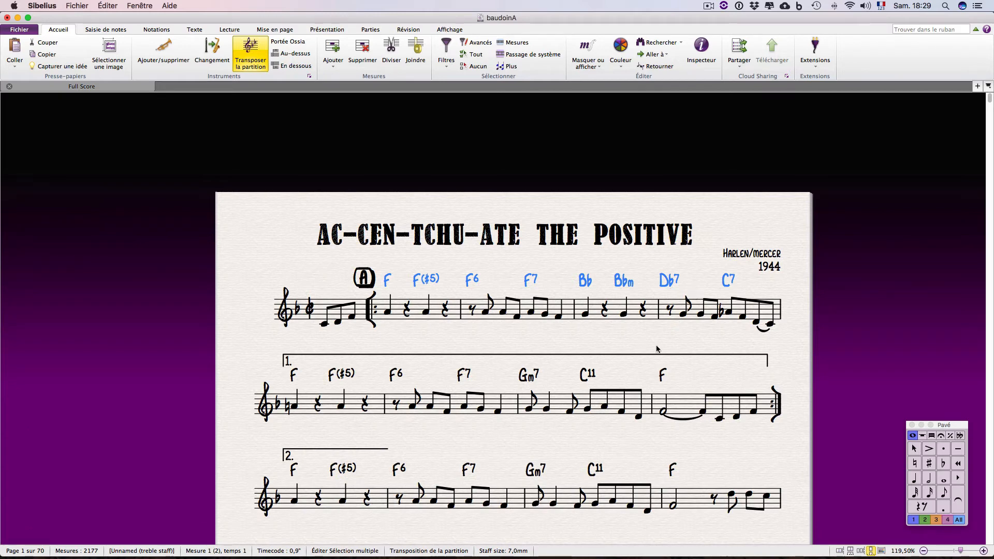
Stack the notes A and C above the tied half-note F in the first ending, and extend the selection to similar notes on that staff.
{"action": "left_click", "coordinate": [664, 411]}
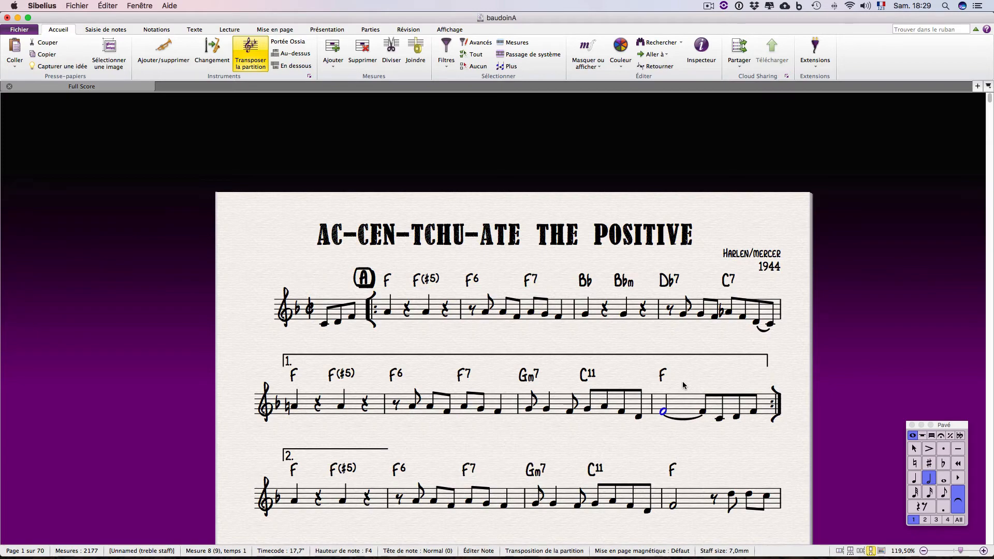
{"action": "key", "text": "5"}
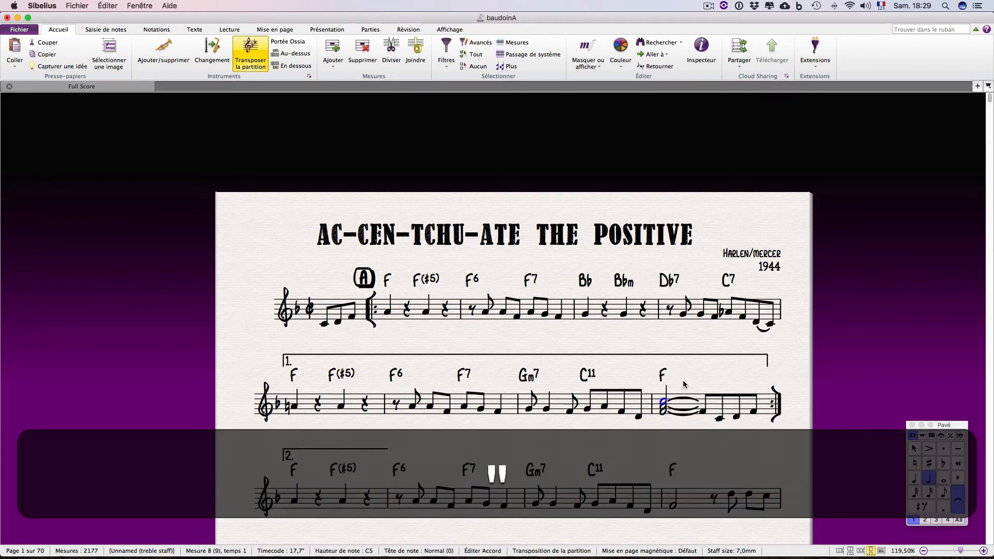
{"action": "scroll", "coordinate": [672, 397], "scroll_direction": "up", "scroll_amount": 5}
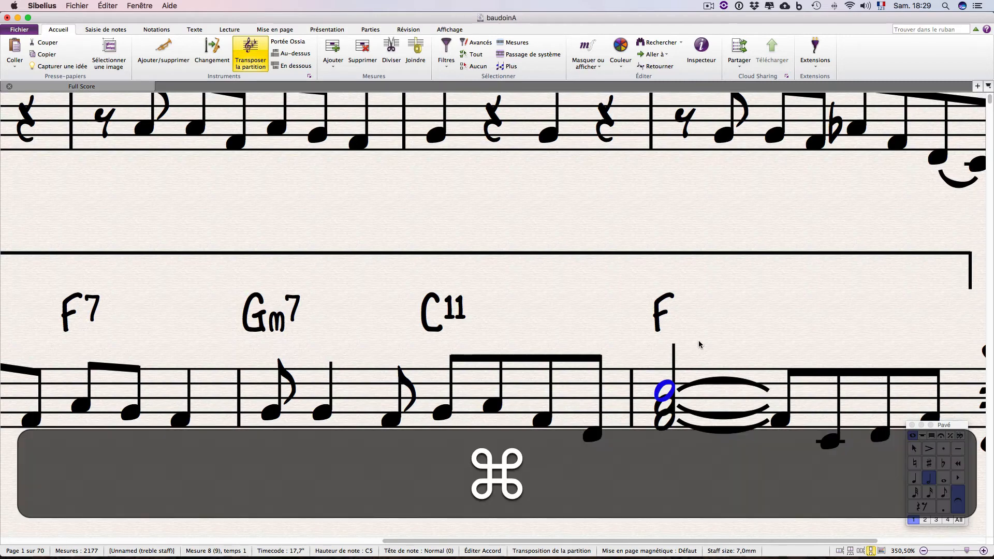
{"action": "key", "text": "super+shift+a"}
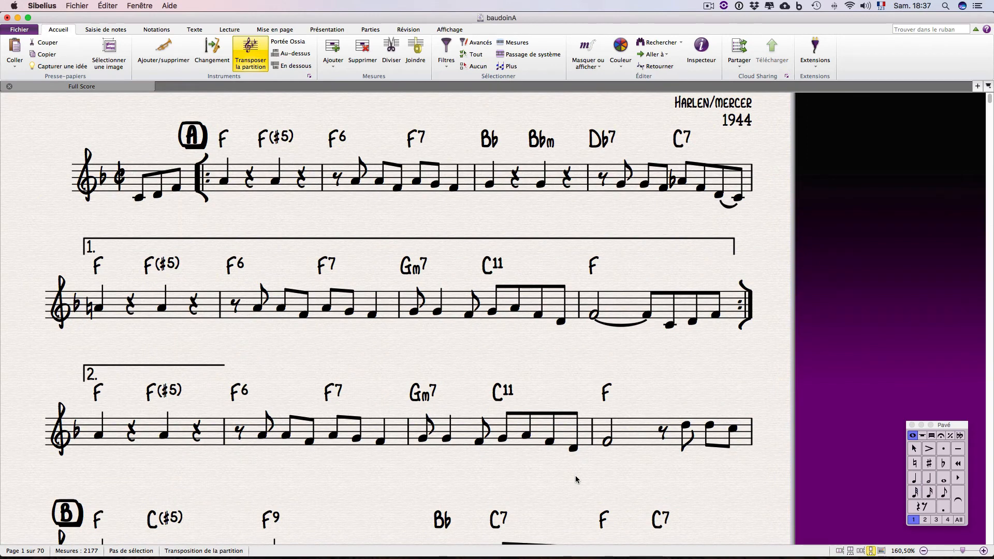
Select everything on the second-ending staff with a marquee and filter the selection to chord symbols only.
{"action": "key", "text": "super"}
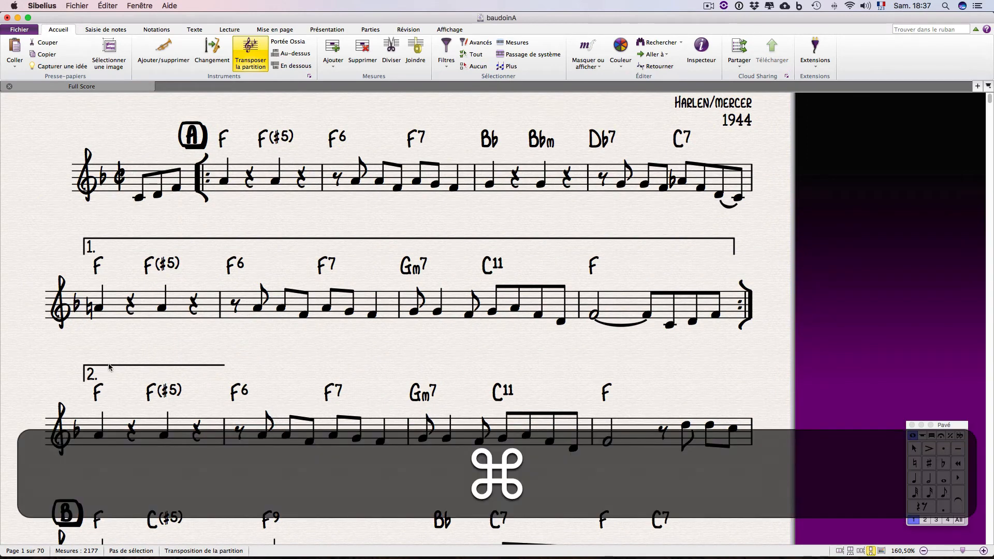
{"action": "left_click_drag", "start_coordinate": [66, 355], "coordinate": [754, 461]}
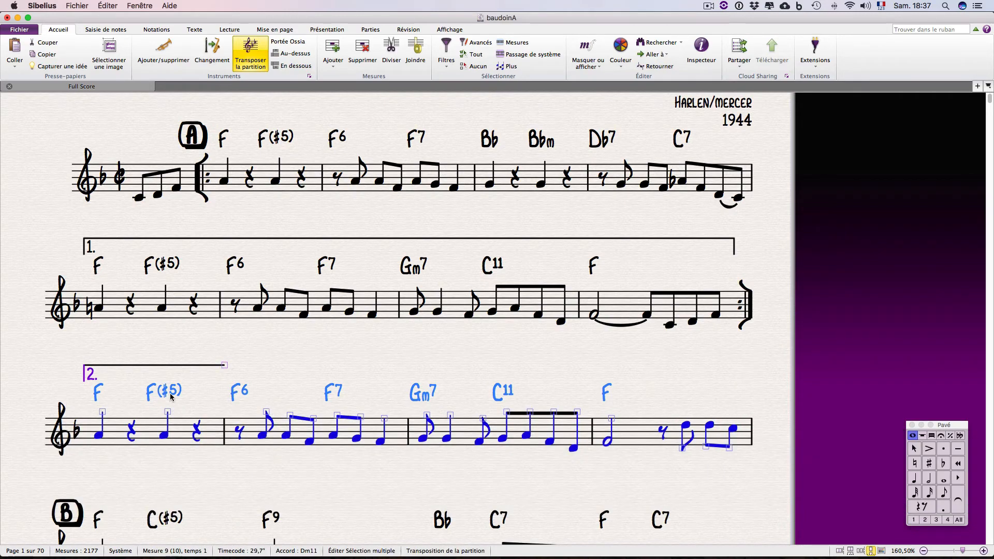
{"action": "left_click", "coordinate": [449, 68]}
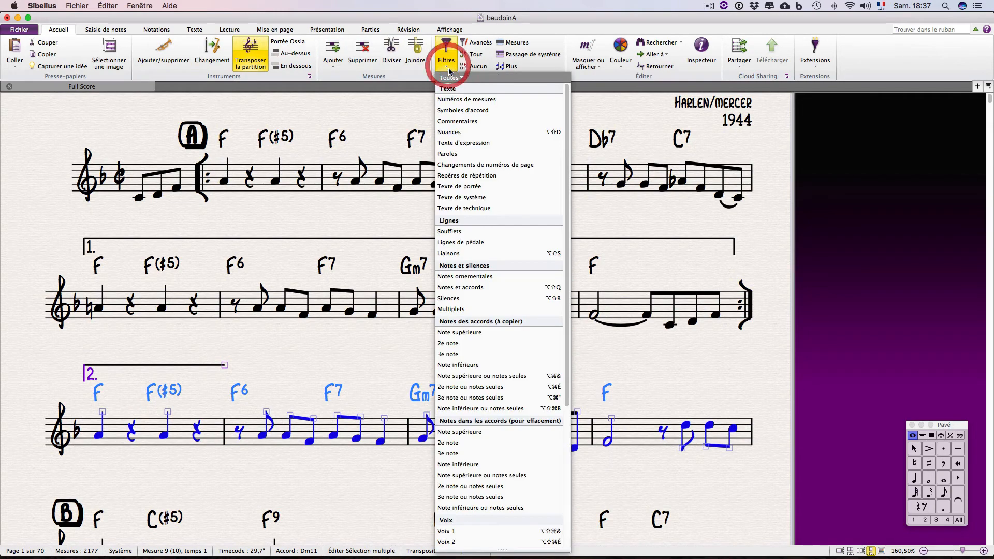
{"action": "left_click", "coordinate": [472, 111]}
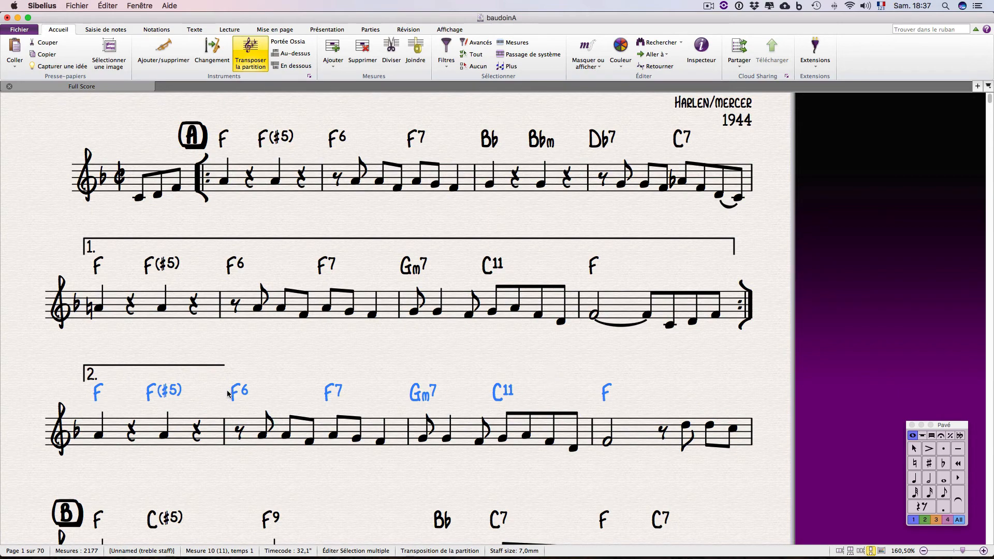
Review the list of available selection filters and the advanced filter options without applying any.
{"action": "left_click", "coordinate": [446, 63]}
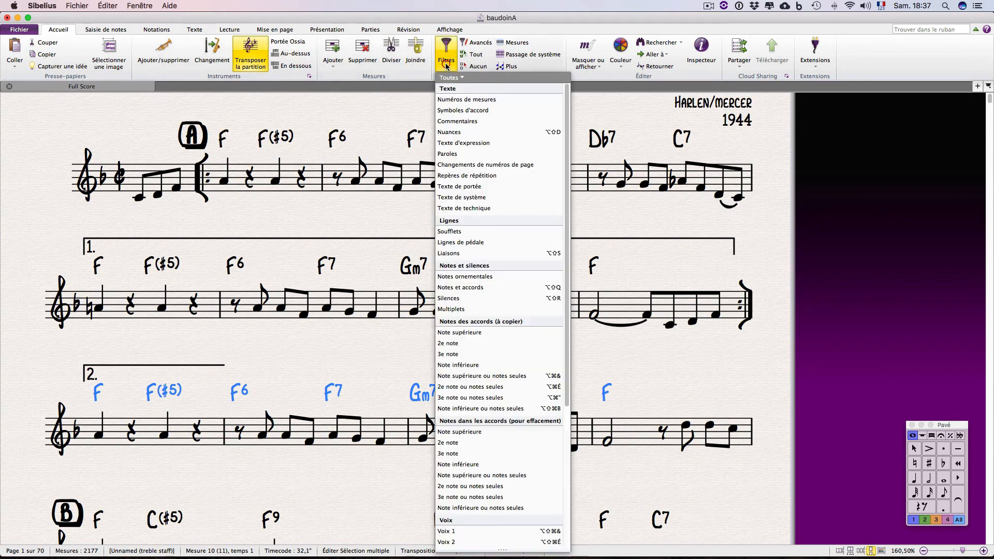
{"action": "scroll", "coordinate": [475, 120], "scroll_direction": "down", "scroll_amount": 8}
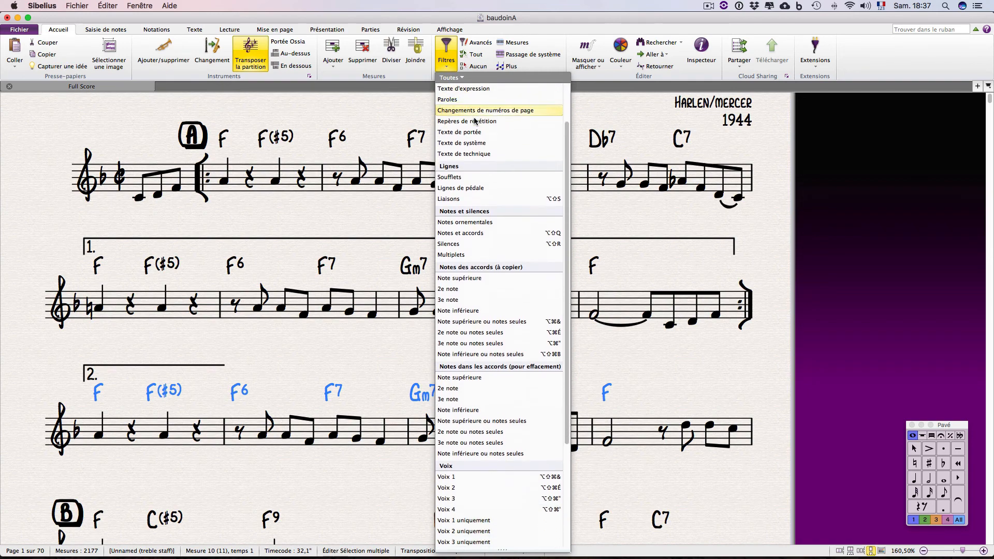
{"action": "scroll", "coordinate": [476, 120], "scroll_direction": "up", "scroll_amount": 8}
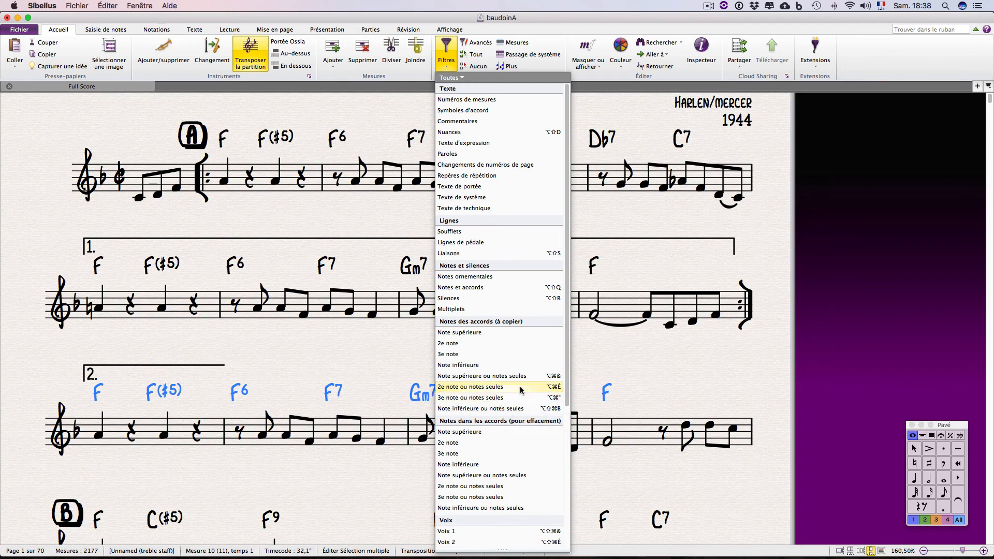
{"action": "left_click", "coordinate": [644, 369]}
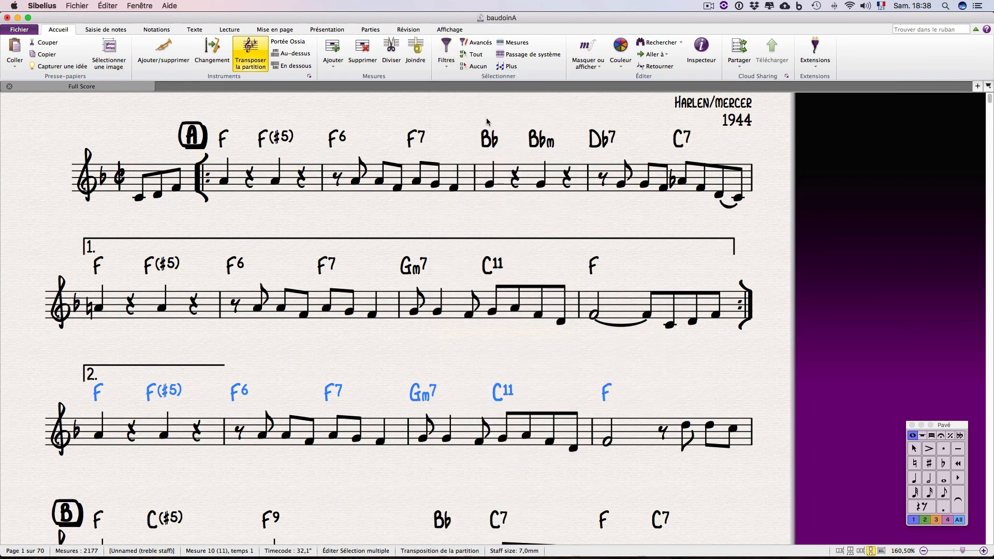
{"action": "left_click", "coordinate": [472, 43]}
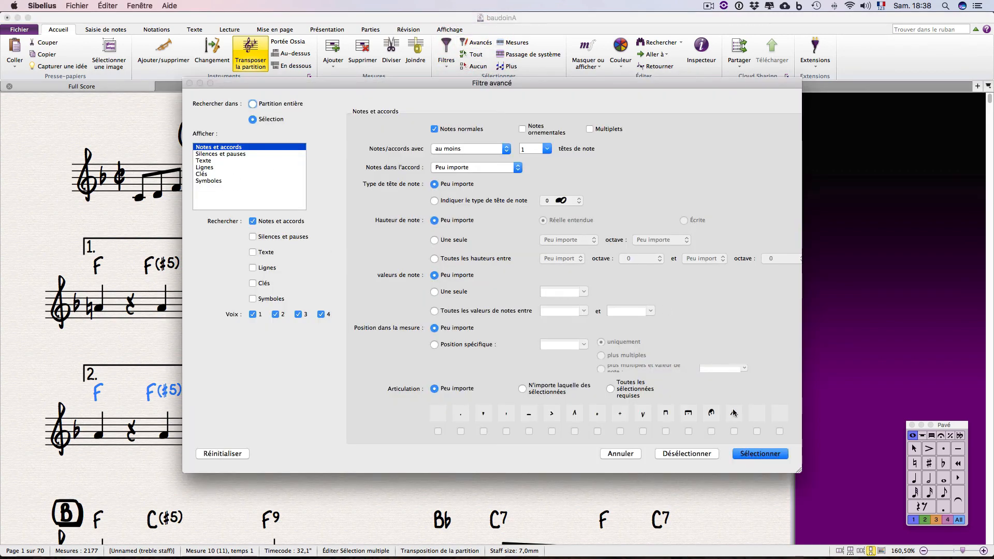
{"action": "left_click", "coordinate": [613, 455]}
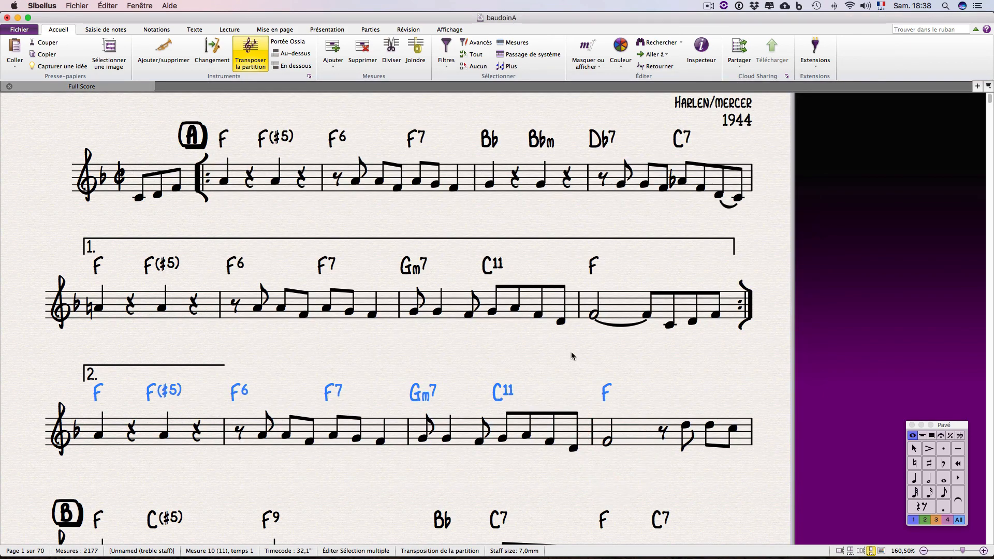